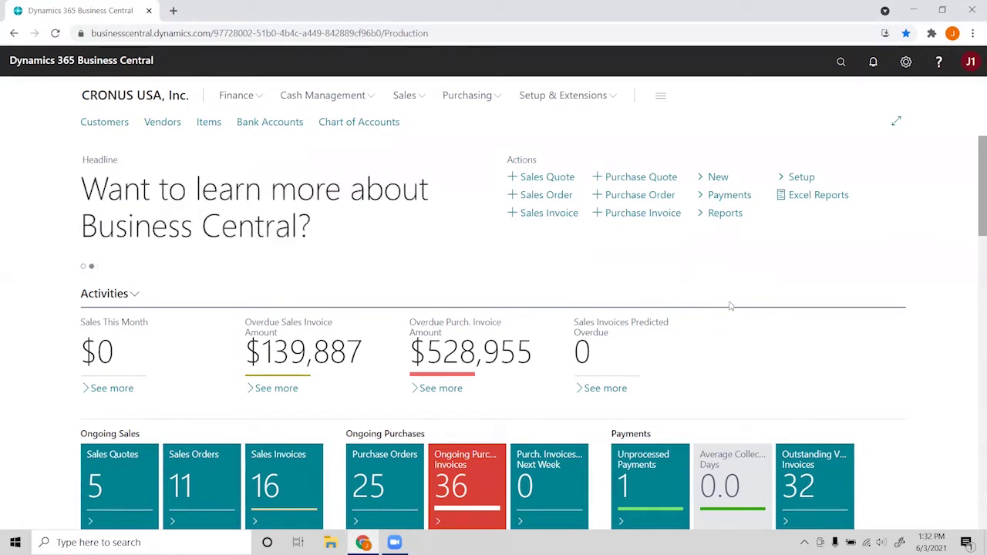
# Step: Search for the Recurring General Journals page and open it
pyautogui.hotkey('alt', 'q')
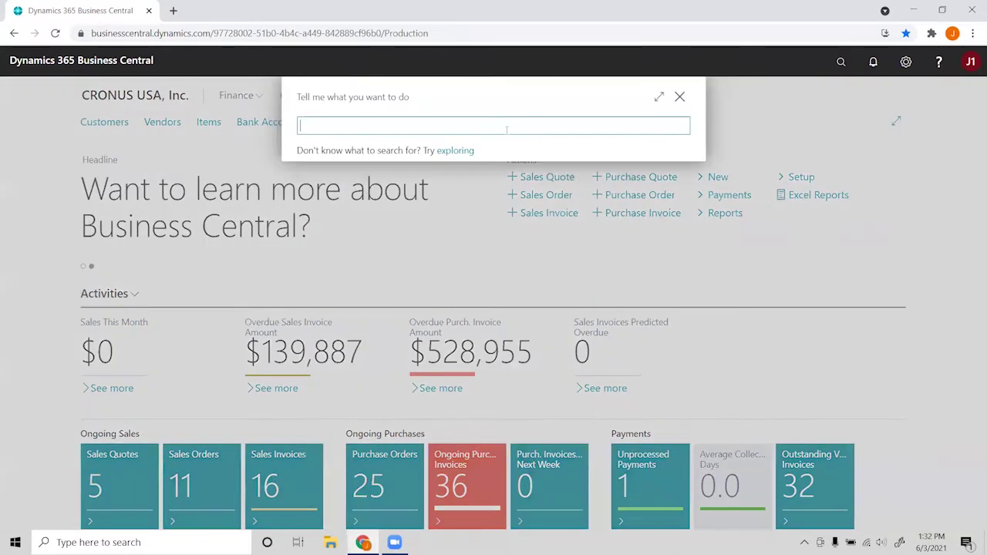
pyautogui.write('rec')
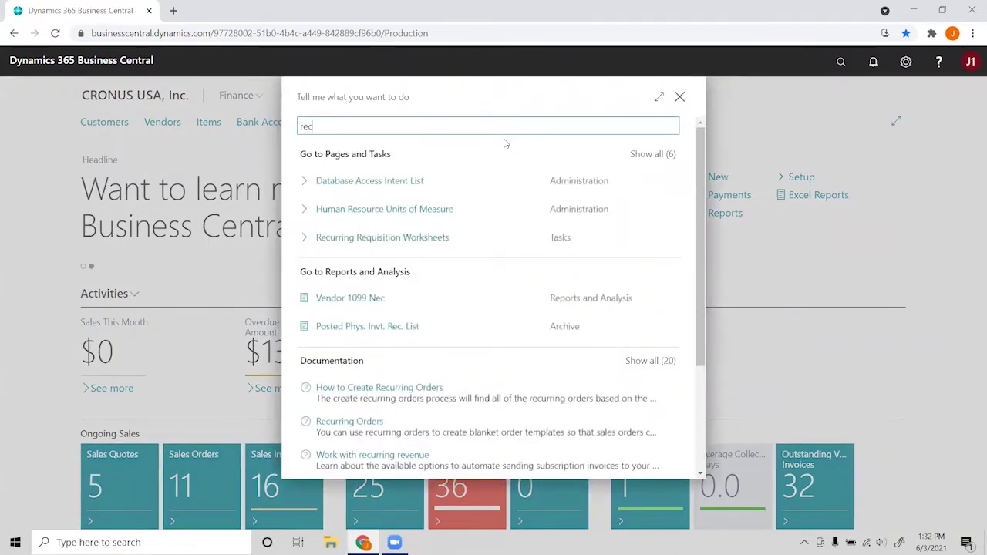
pyautogui.write('curring')
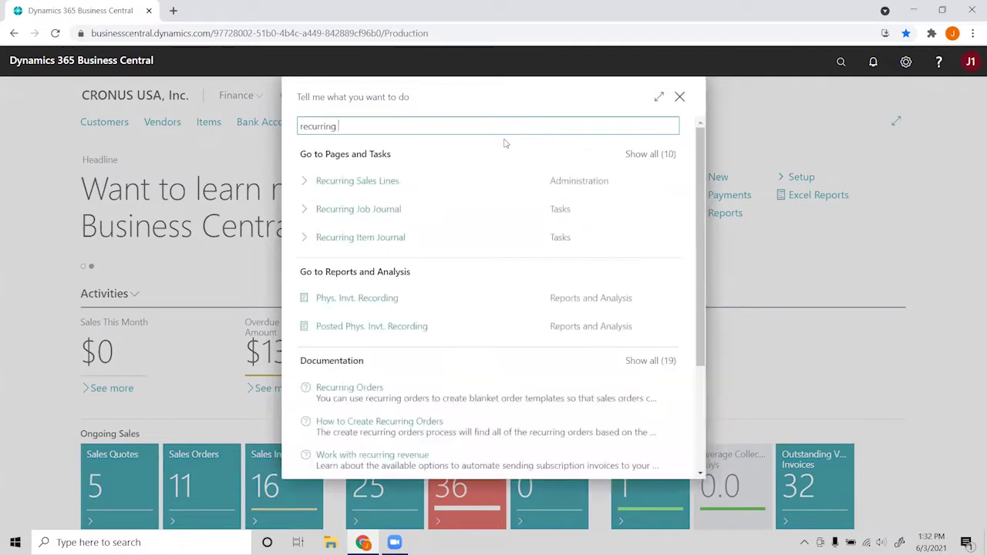
pyautogui.write(' ge')
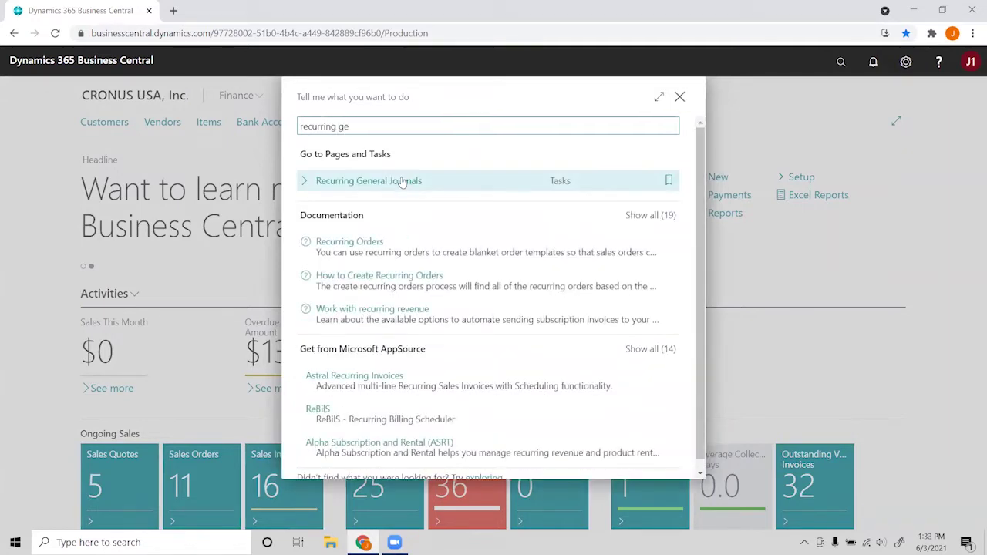
pyautogui.click(402, 181)
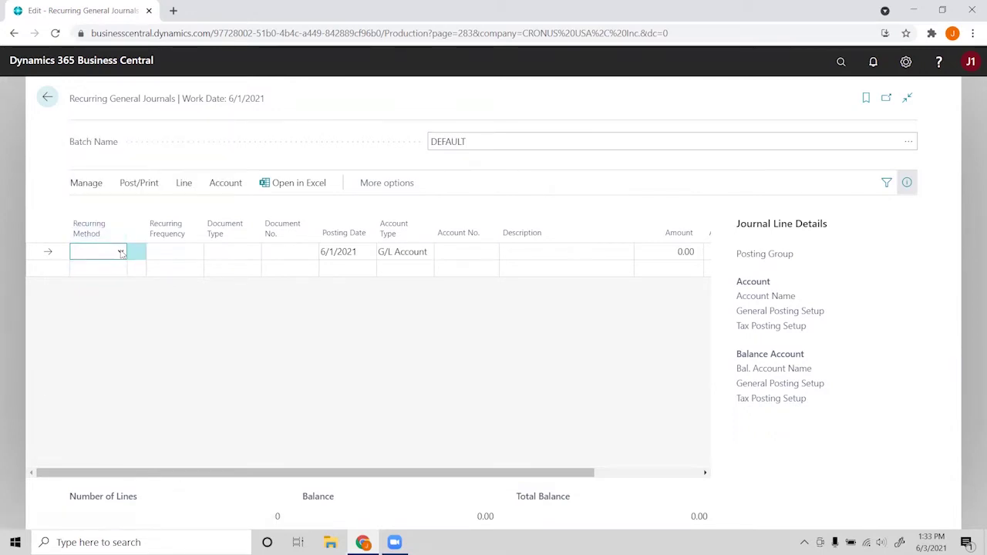
# Step: Set the first journal line's recurring method to F Fixed and its recurring frequency to 1D+1M-1D
pyautogui.click(119, 252)
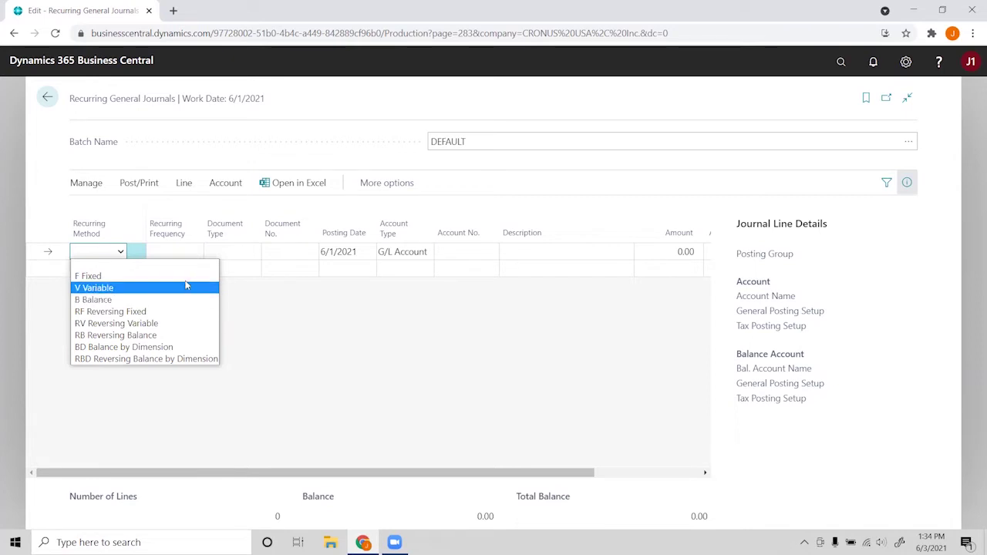
pyautogui.click(98, 276)
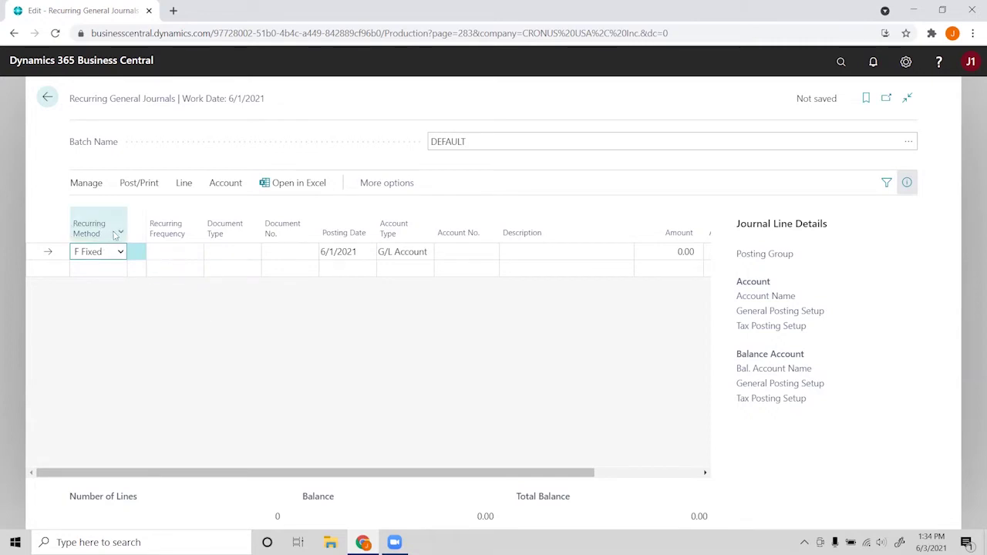
pyautogui.click(177, 248)
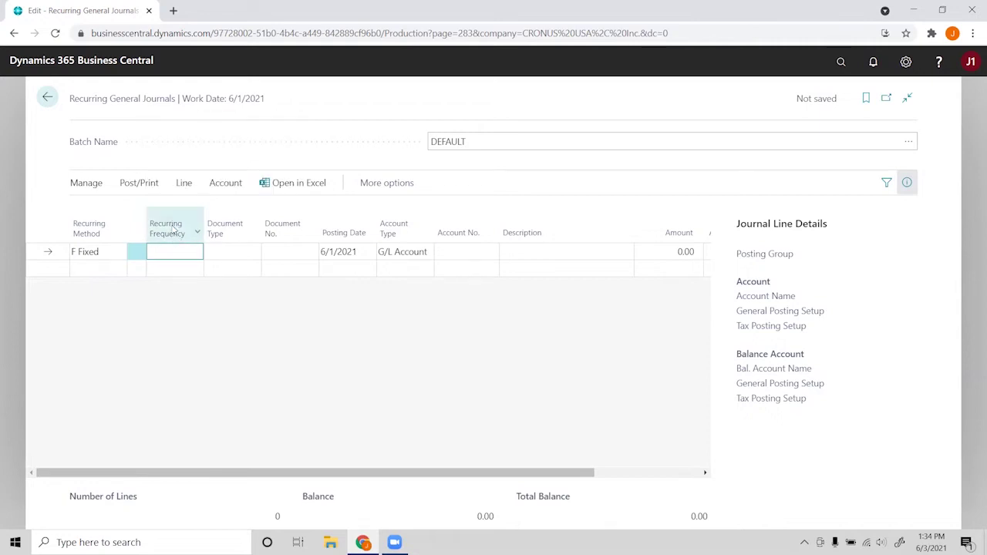
pyautogui.moveTo(175, 229)
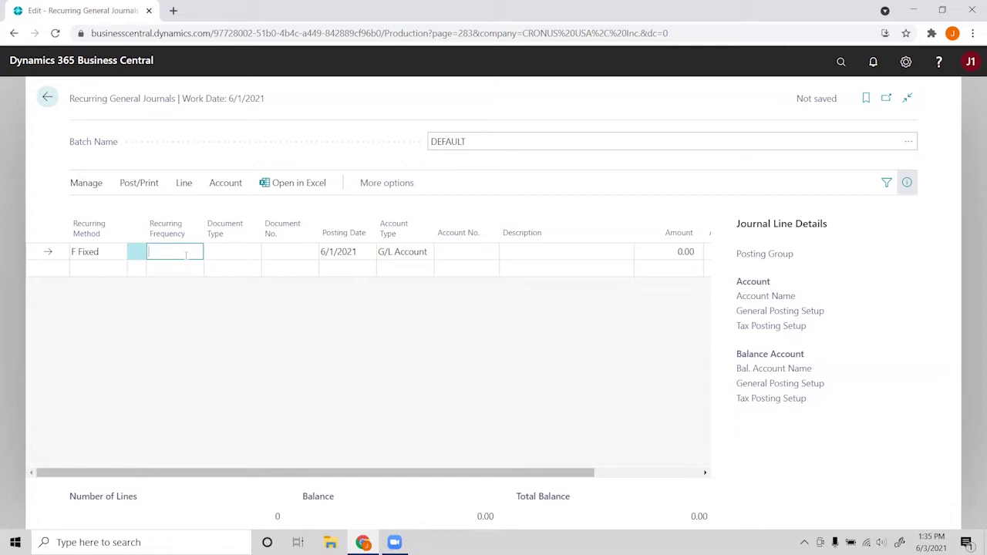
pyautogui.write('1D+1M-1D')
pyautogui.click(207, 283)
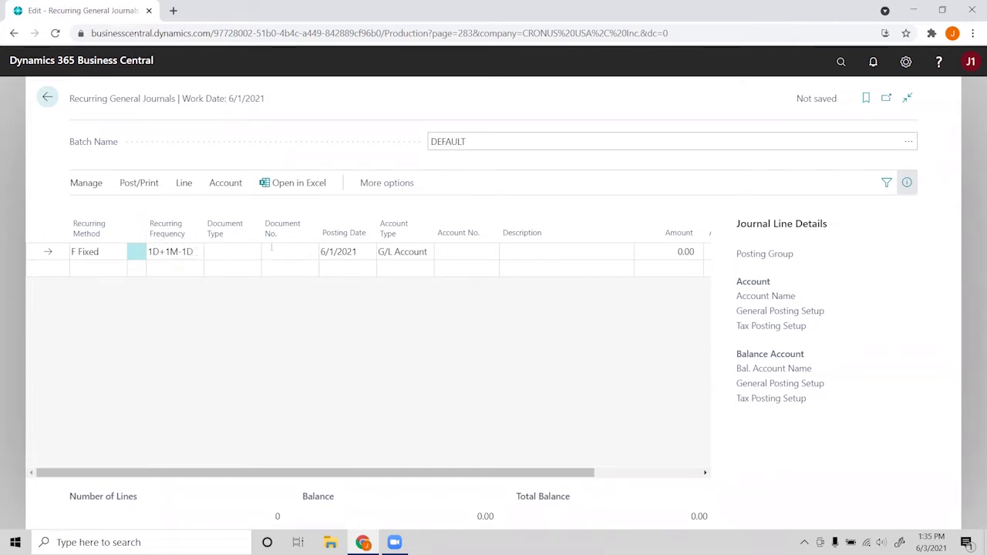
# Step: Enter TEST Rent as the document number of the journal line
pyautogui.click(271, 248)
pyautogui.write('TEST Rent')
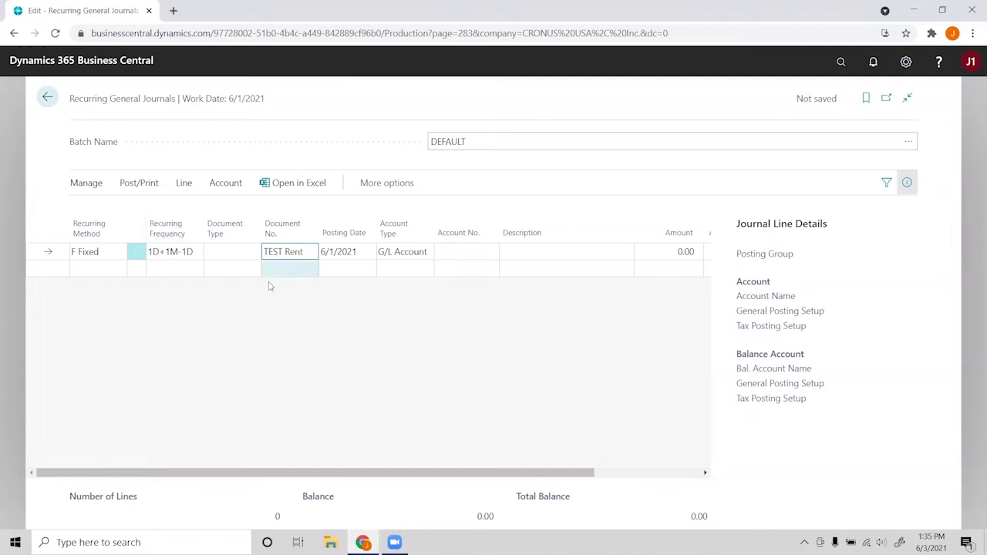
pyautogui.click(249, 309)
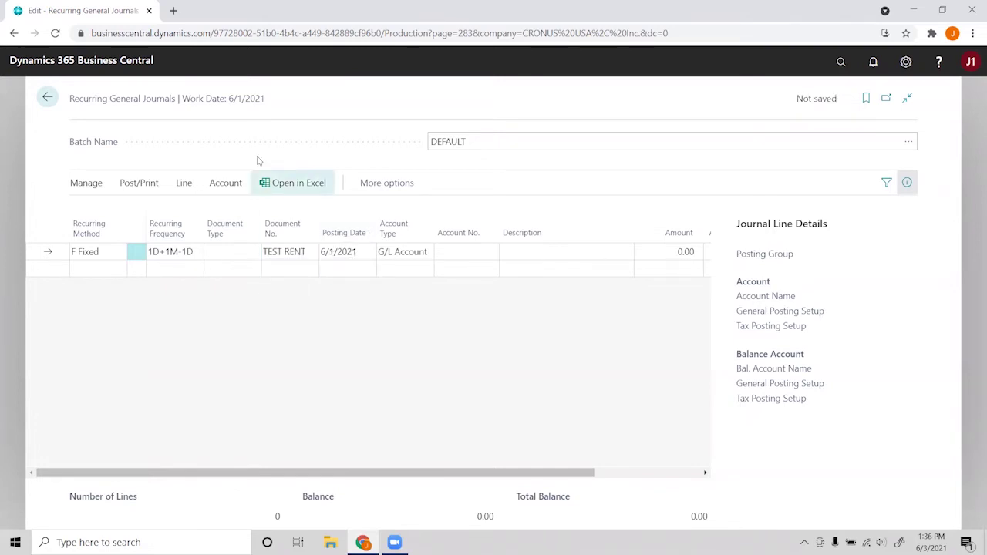
# Step: Set the journal line's posting date to 5/31/2021
pyautogui.click(367, 252)
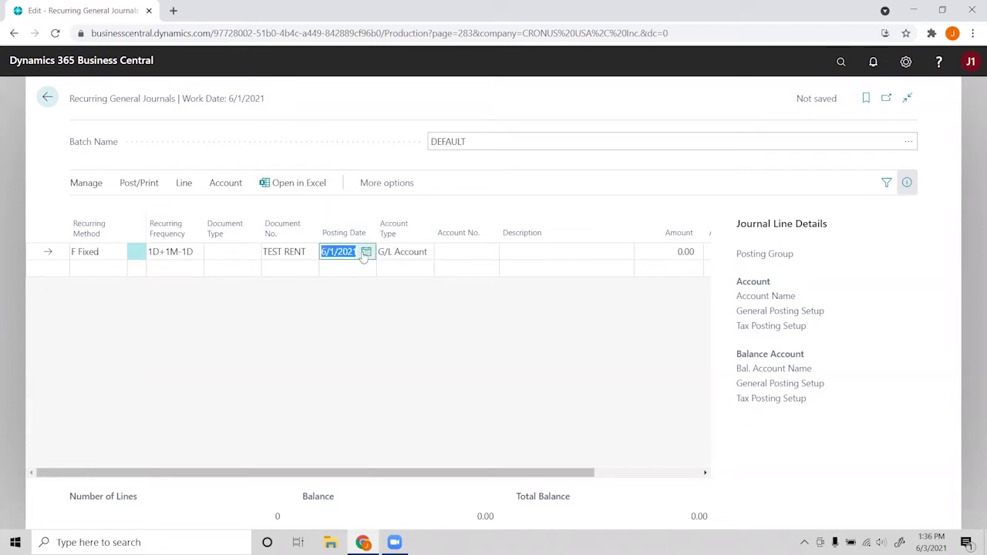
pyautogui.click(365, 252)
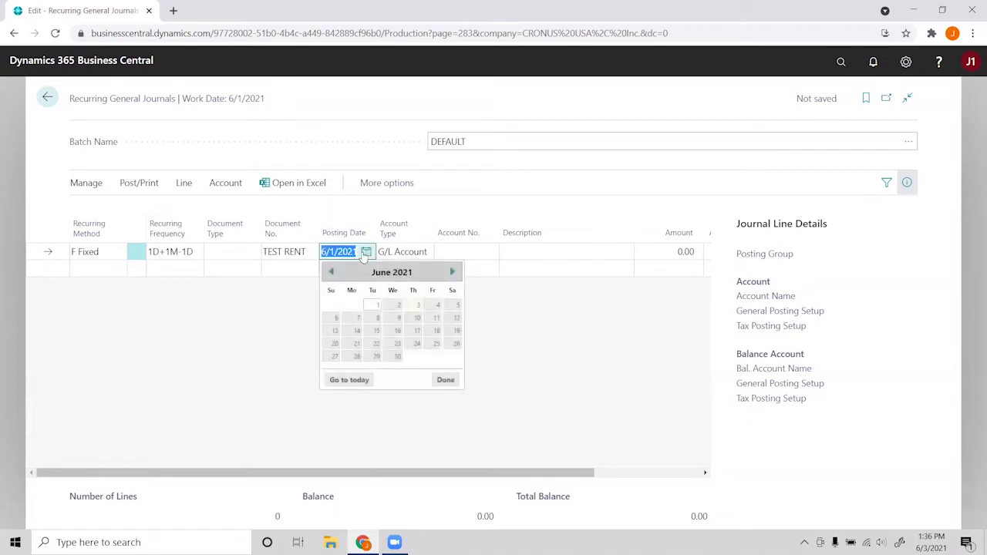
pyautogui.click(330, 273)
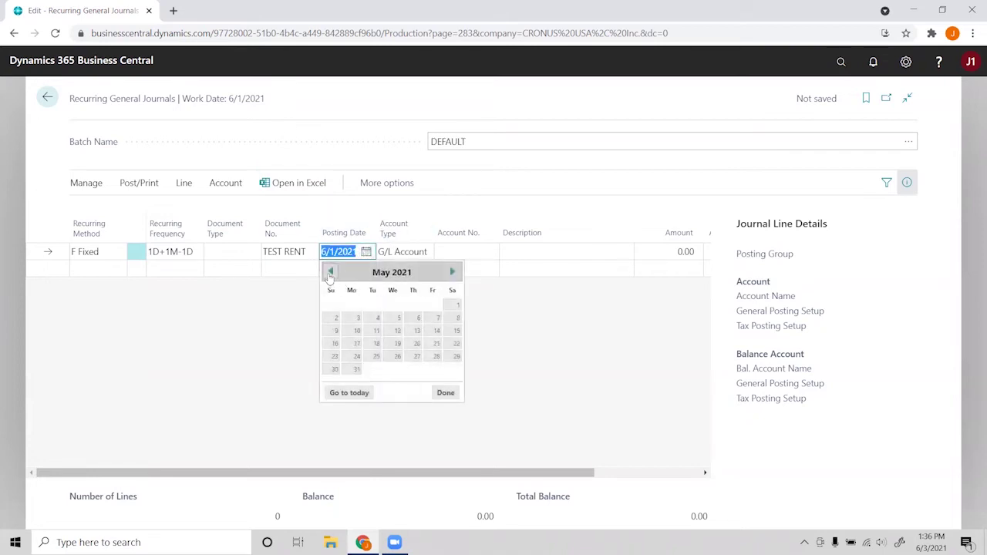
pyautogui.click(356, 370)
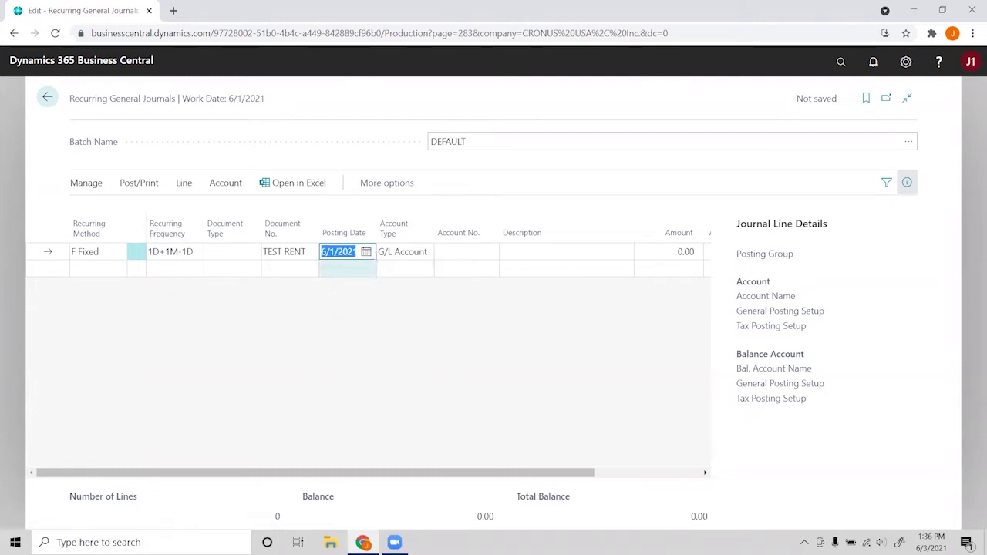
pyautogui.click(366, 253)
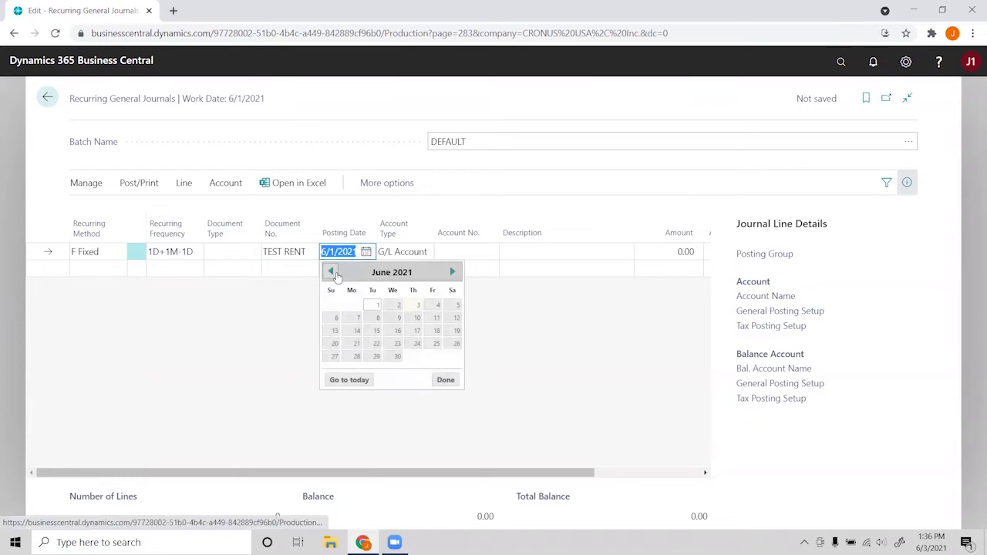
pyautogui.click(331, 271)
pyautogui.click(357, 370)
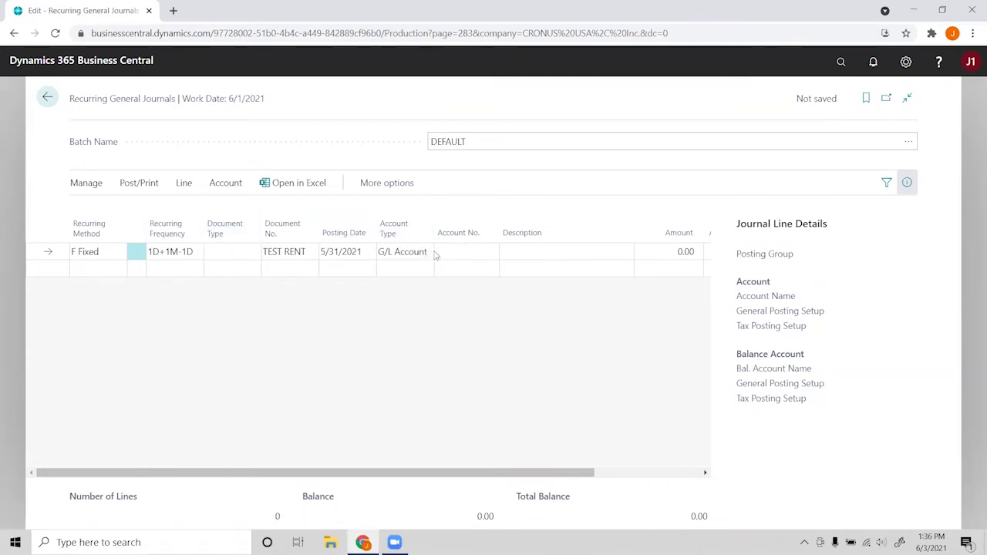
# Step: Assign the Rent Expense G/L account to the journal line and set its amount to 8000
pyautogui.click(465, 257)
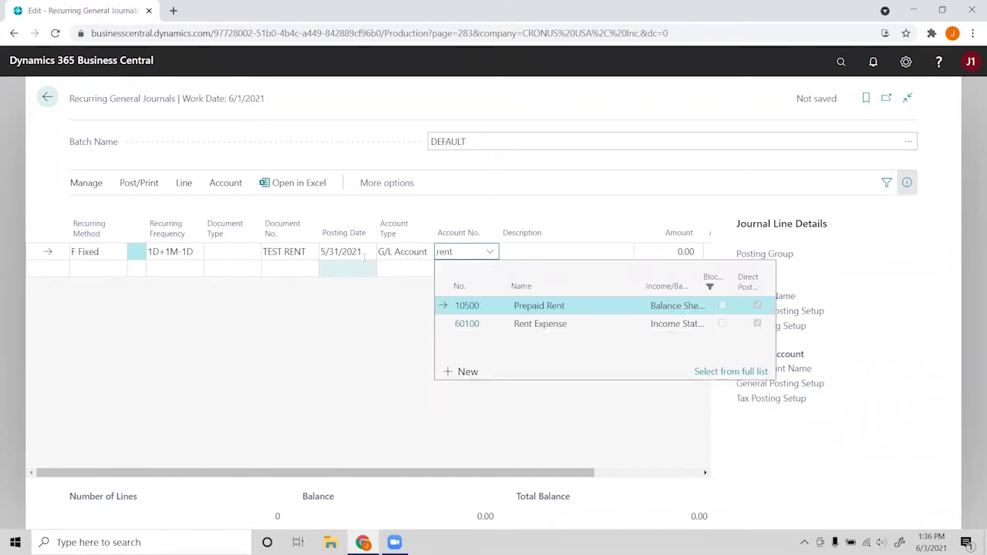
pyautogui.click(486, 327)
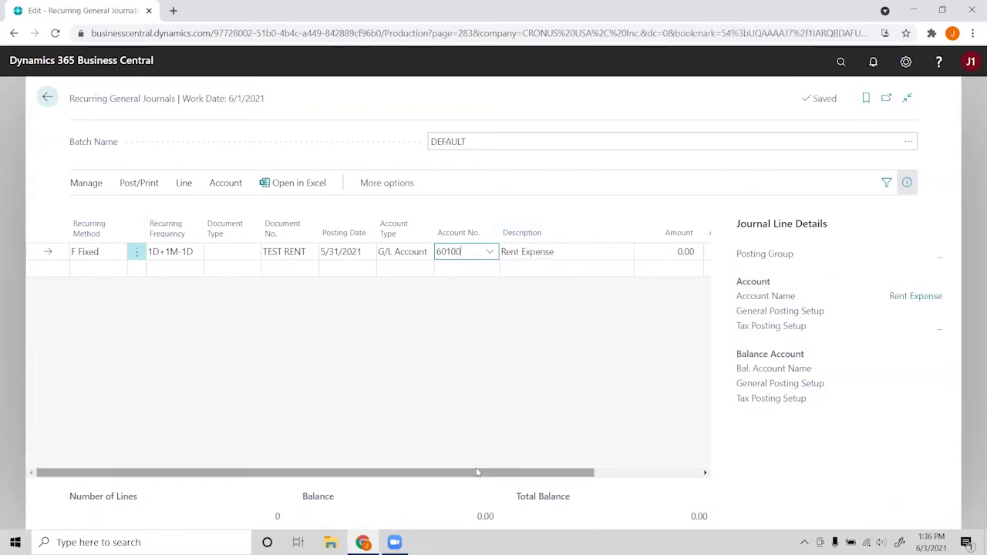
pyautogui.moveTo(473, 471); pyautogui.dragTo(591, 471)
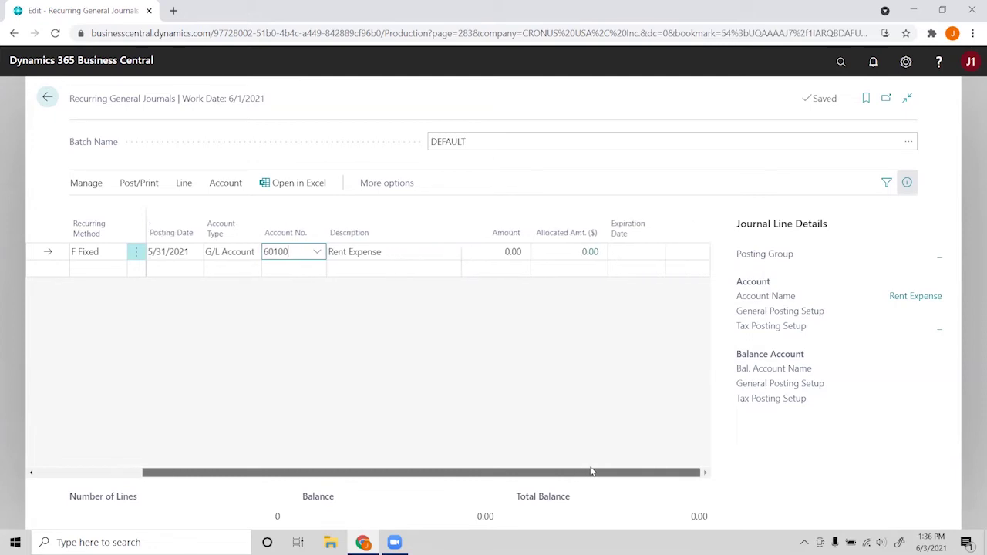
pyautogui.click(499, 254)
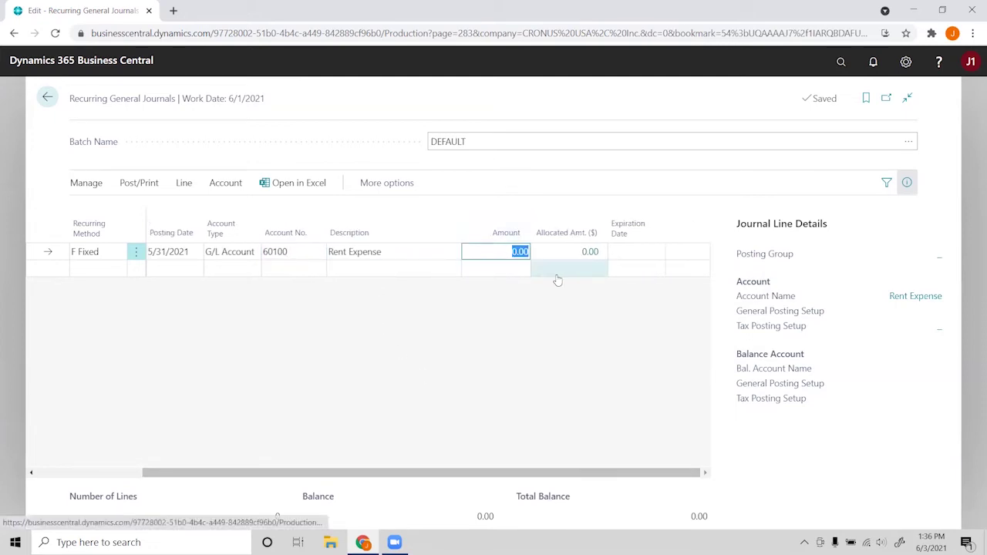
pyautogui.press('BackSpace')
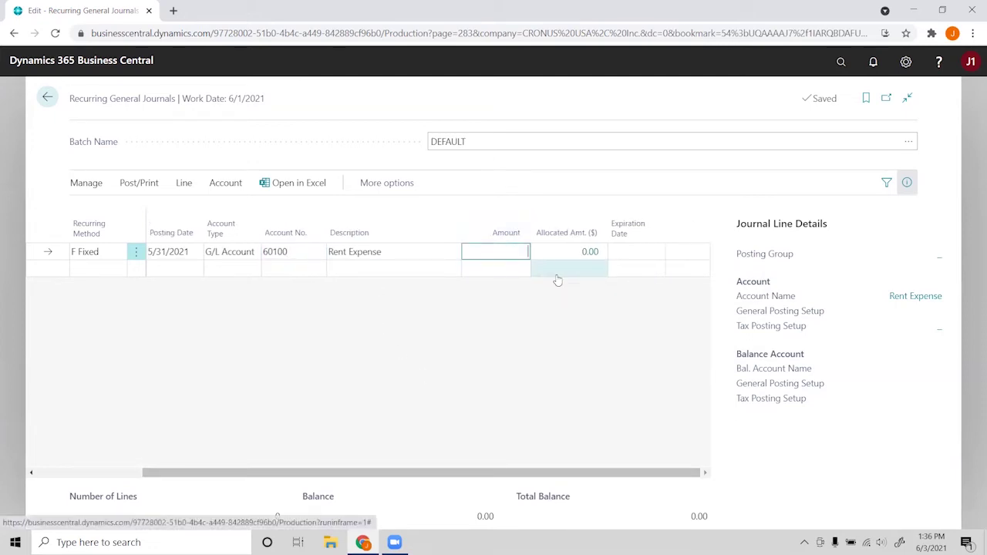
pyautogui.write('8000')
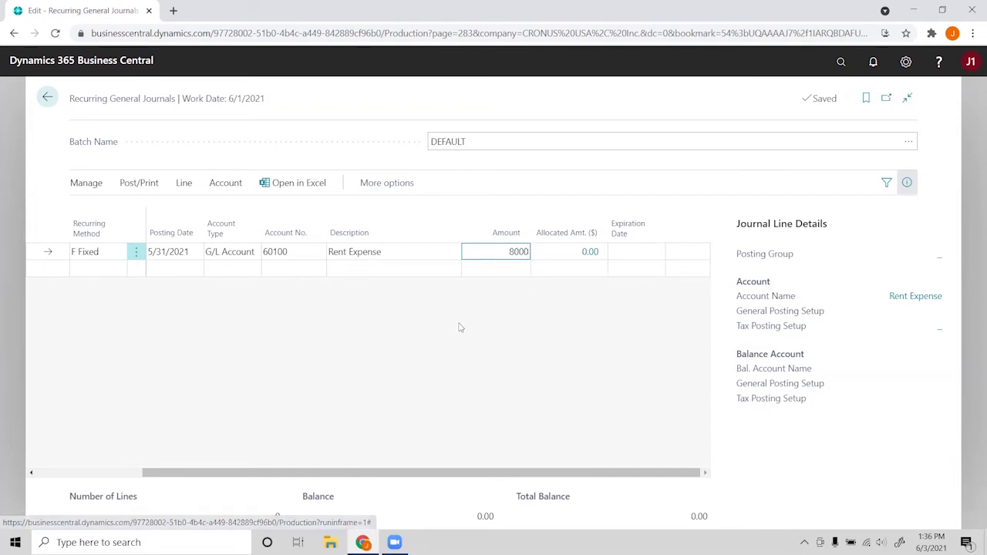
pyautogui.click(458, 326)
pyautogui.moveTo(515, 477); pyautogui.dragTo(562, 469)
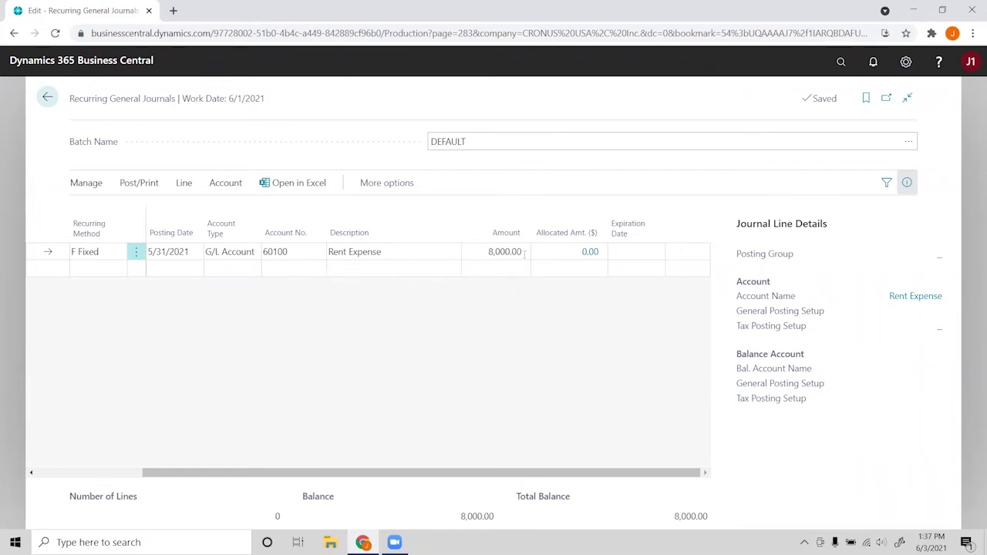
# Step: Allocate 100% of the journal line's amount to the SVB bank account and close the allocations
pyautogui.click(590, 253)
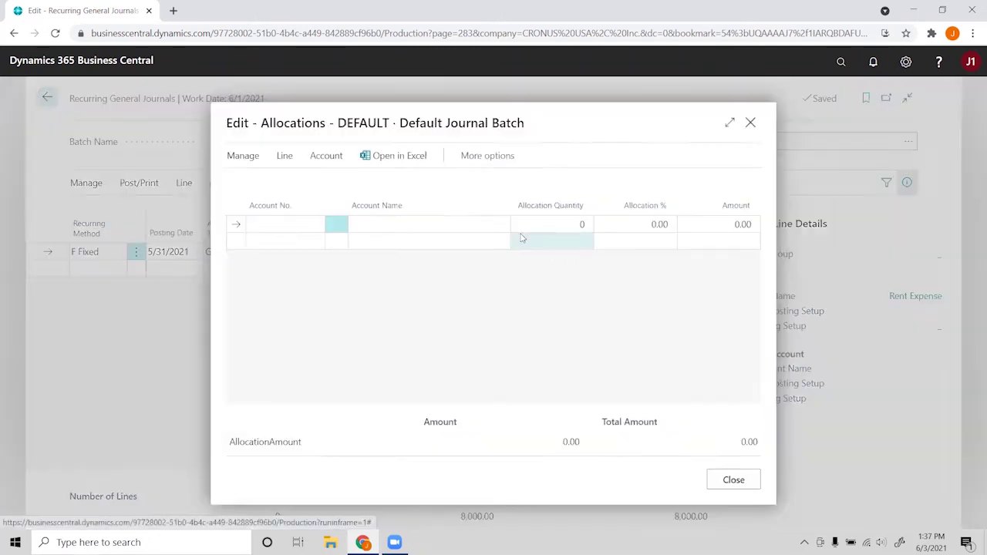
pyautogui.click(316, 225)
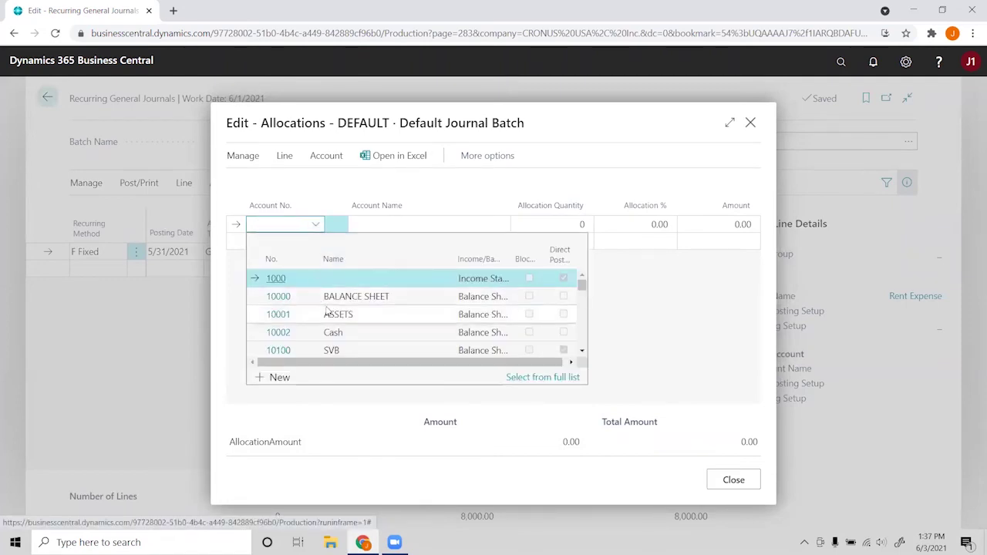
pyautogui.scroll(-2, 325, 313)
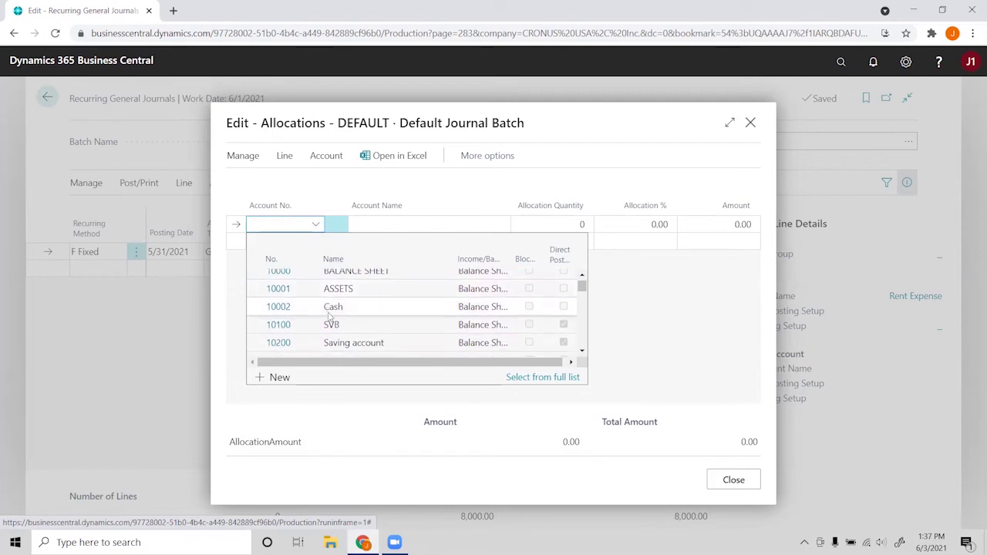
pyautogui.click(293, 326)
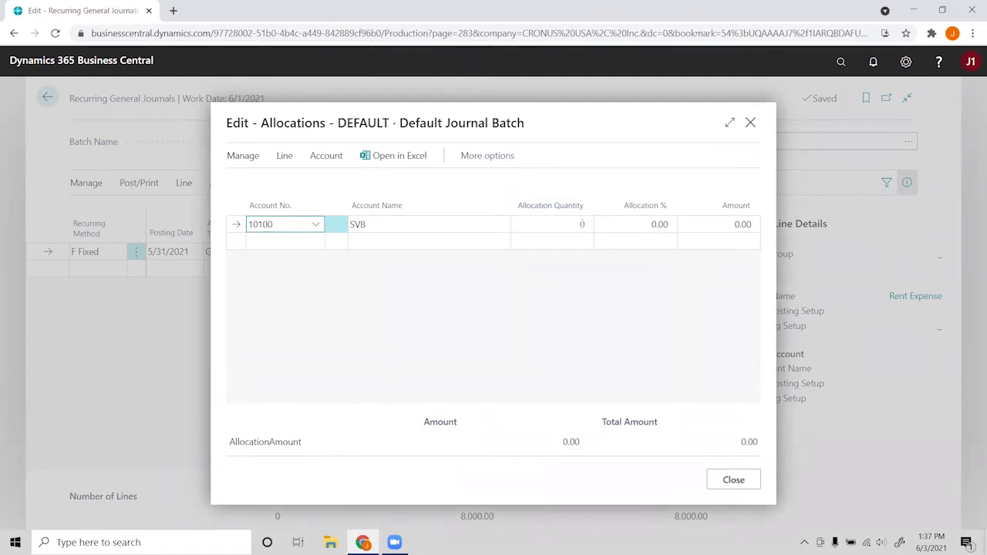
pyautogui.click(642, 226)
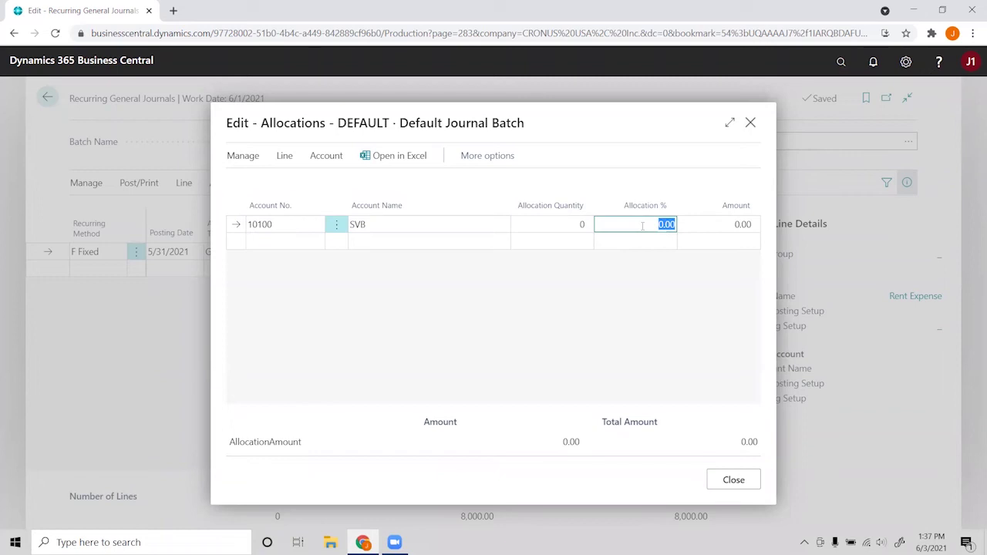
pyautogui.write('1')
pyautogui.click(519, 300)
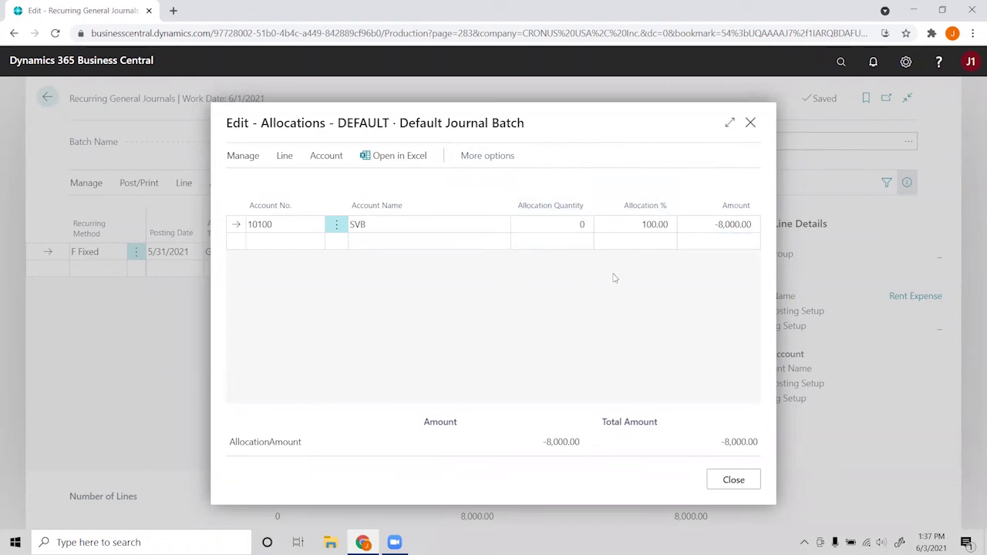
pyautogui.click(739, 479)
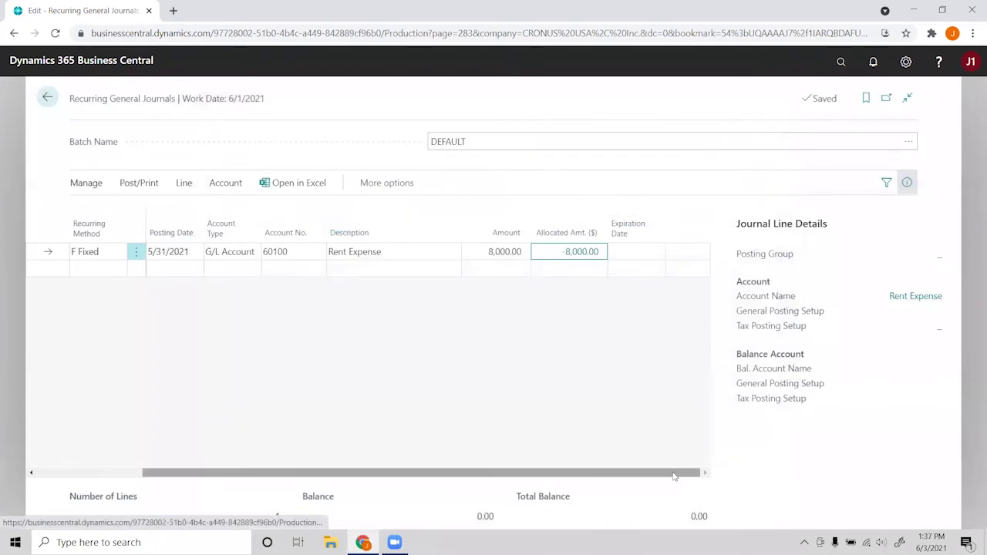
# Step: Post the TEST RENT recurring journal line, confirm the posting, and dismiss the completion message
pyautogui.moveTo(674, 476); pyautogui.dragTo(540, 465)
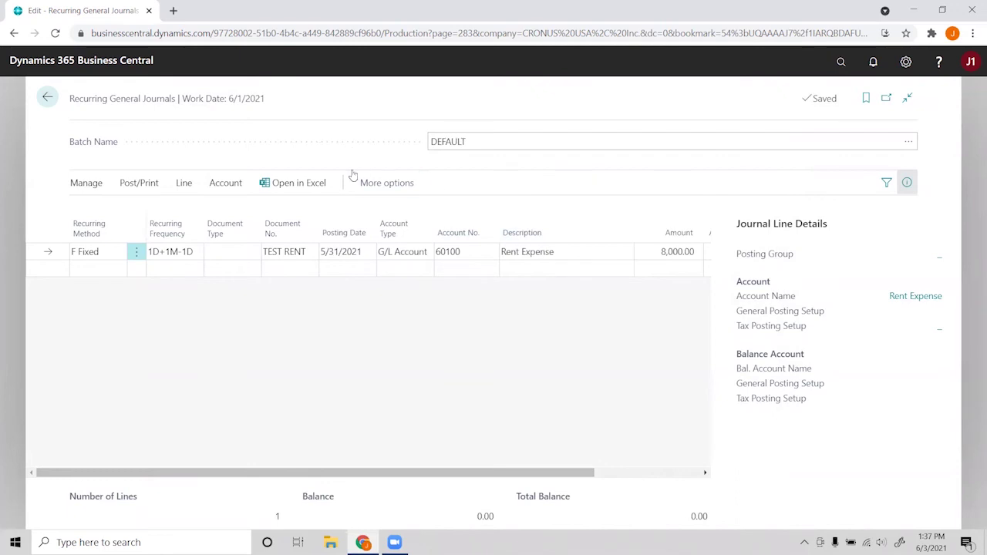
pyautogui.click(139, 183)
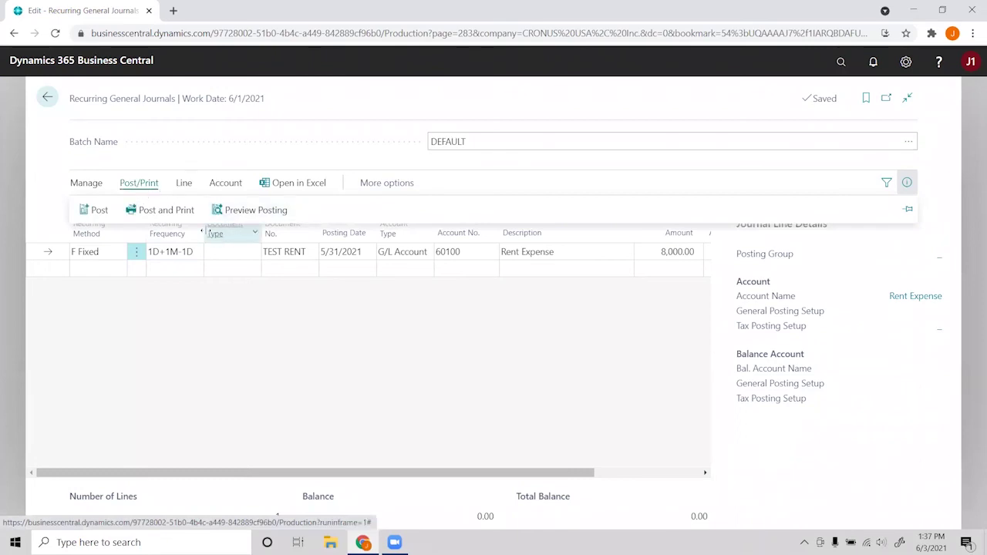
pyautogui.click(100, 211)
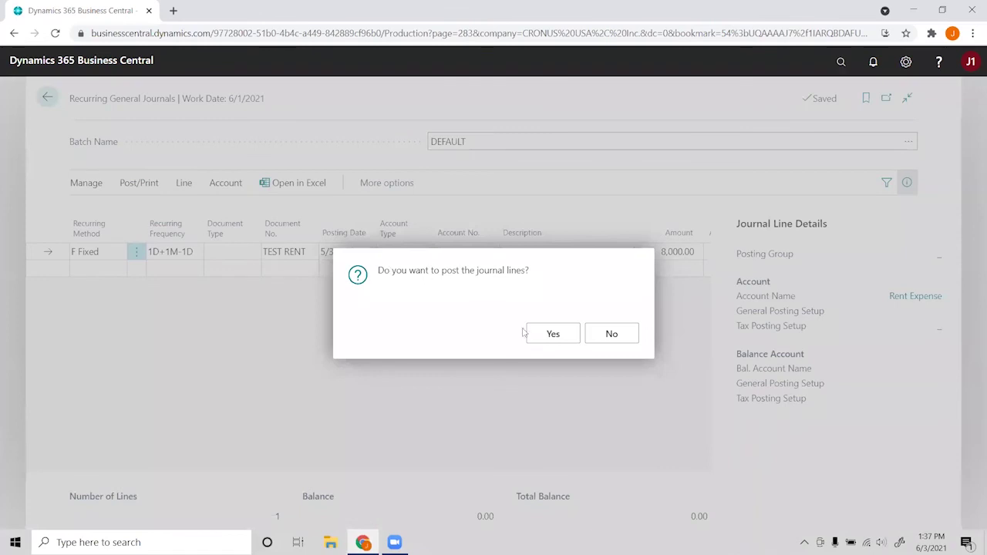
pyautogui.click(546, 343)
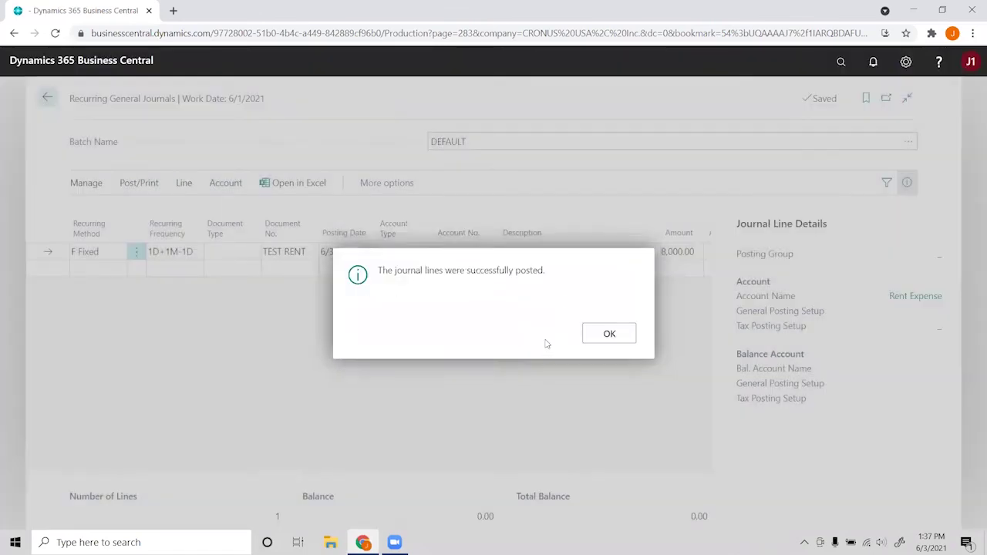
pyautogui.click(610, 338)
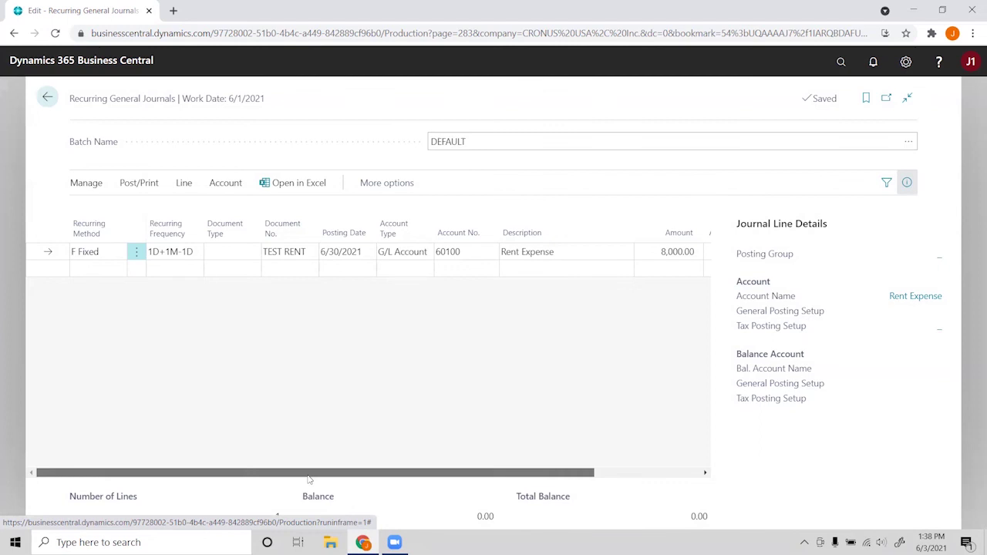
# Step: Review the recurring rent line after posting, checking its posting date, amount and allocated amount for the next period
pyautogui.moveTo(321, 472); pyautogui.dragTo(422, 471)
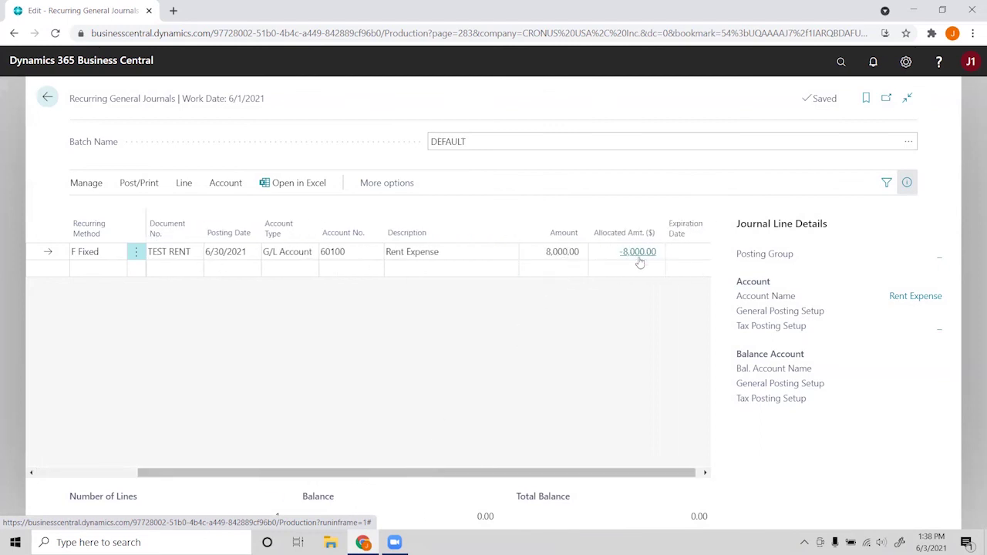
pyautogui.moveTo(611, 473); pyautogui.dragTo(505, 473)
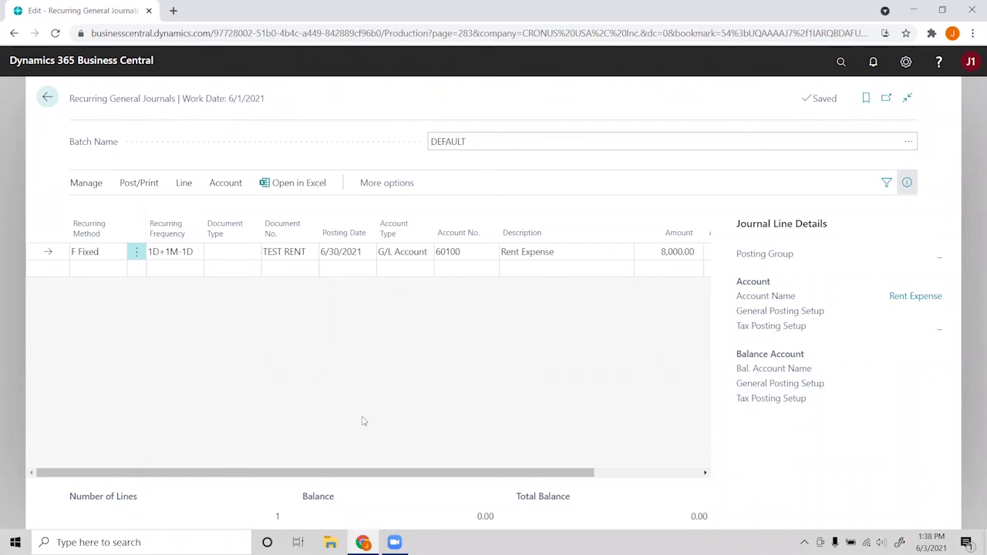
pyautogui.moveTo(399, 473); pyautogui.dragTo(470, 473)
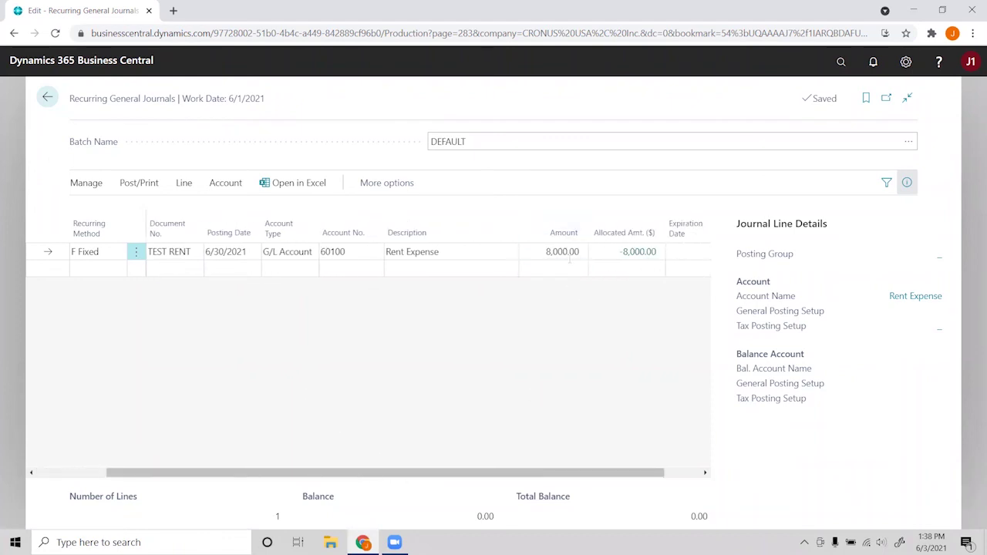
pyautogui.moveTo(620, 474); pyautogui.dragTo(505, 470)
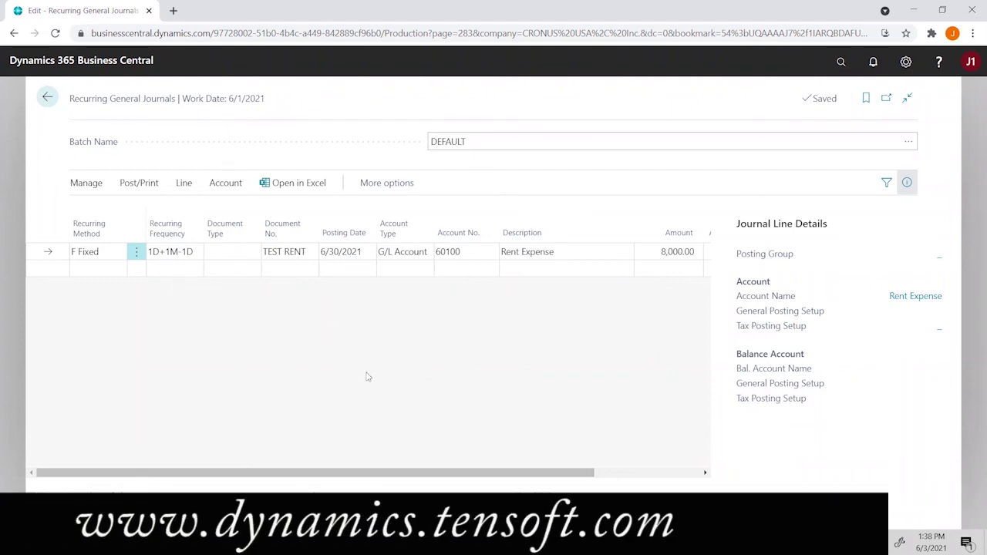
pyautogui.moveTo(460, 475); pyautogui.dragTo(562, 475)
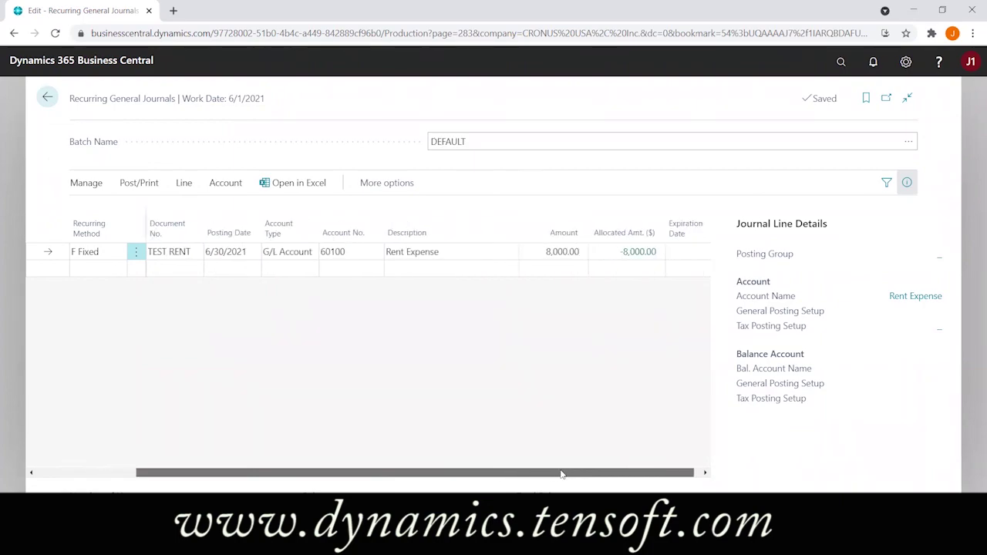